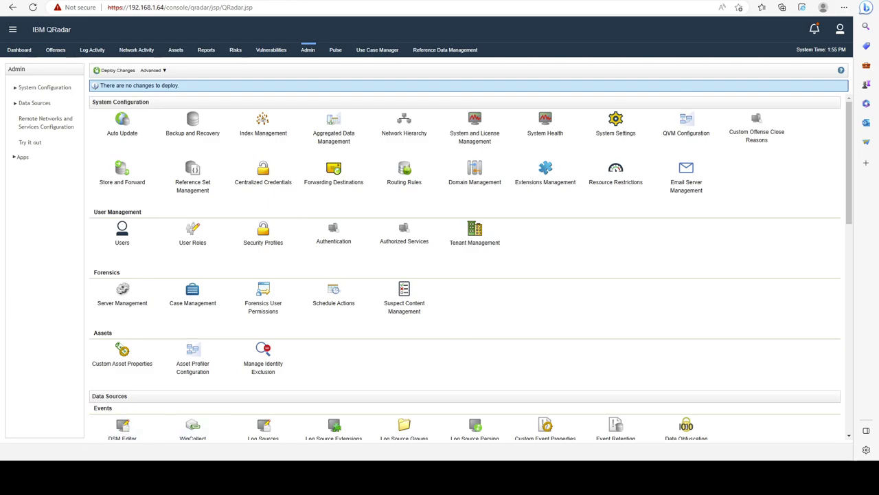
Step: View the Capture.PNG and Capture1.PNG installer screenshots from the Downloads folder
{"action": "left_click", "coordinate": [77, 371]}
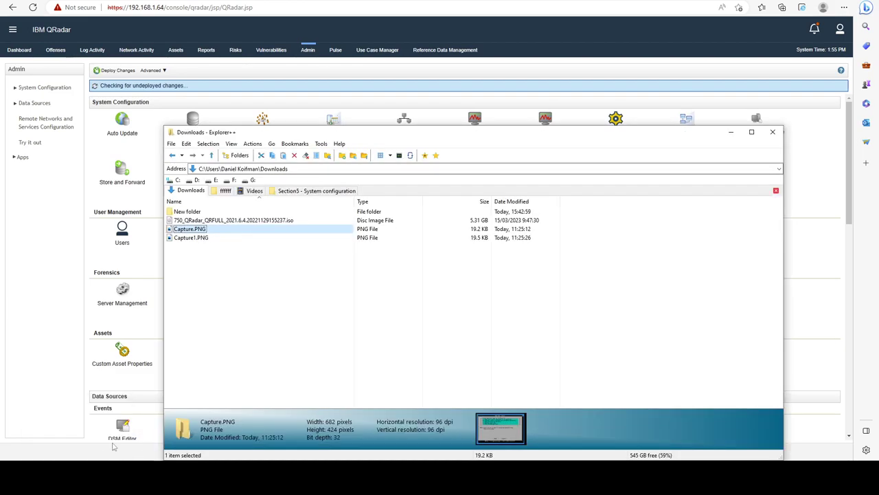
{"action": "double_click", "coordinate": [227, 232]}
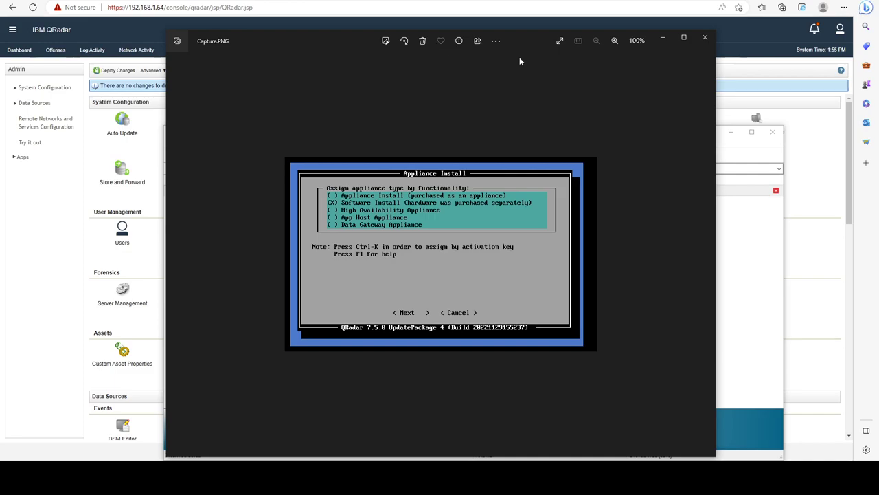
{"action": "left_click", "coordinate": [705, 37]}
{"action": "left_click", "coordinate": [220, 239]}
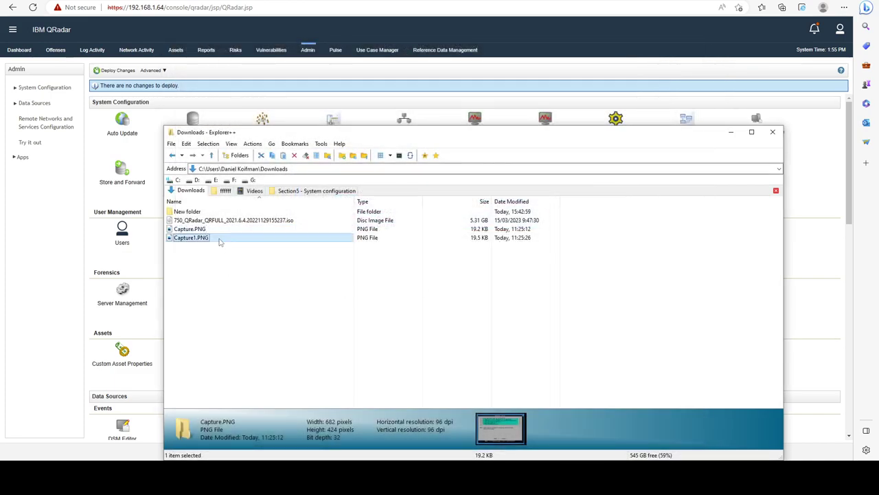
{"action": "double_click", "coordinate": [219, 239]}
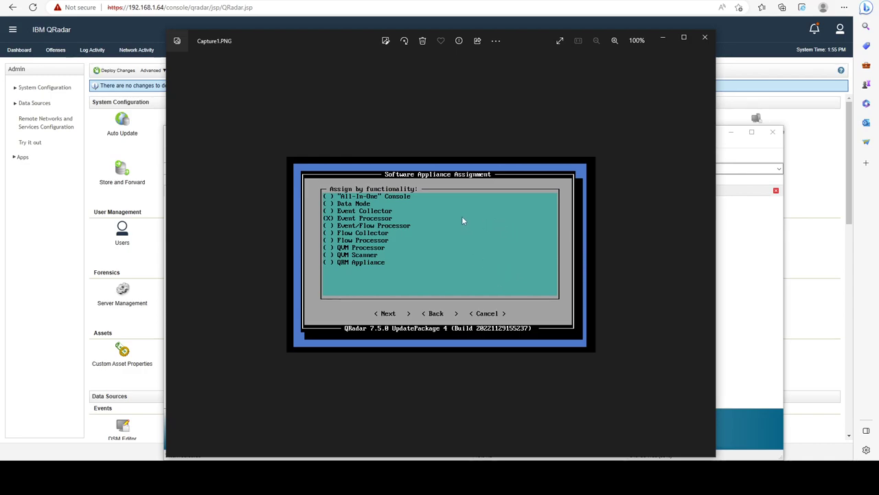
{"action": "left_click", "coordinate": [704, 38]}
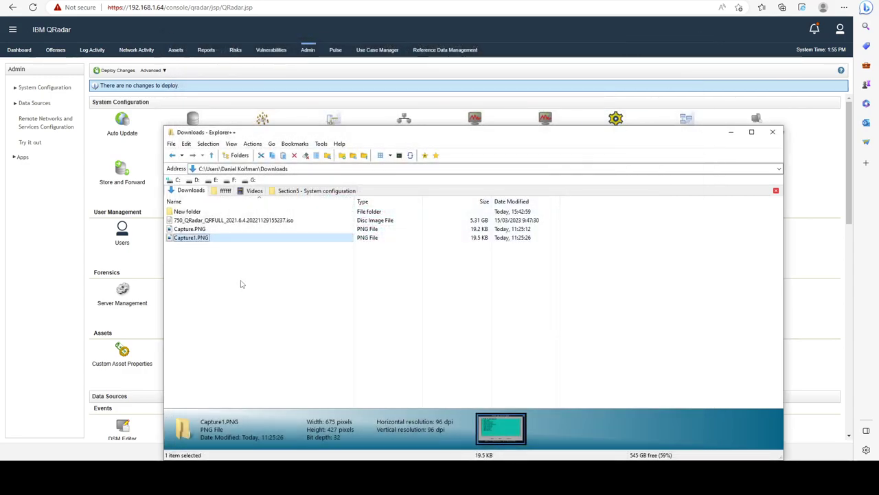
{"action": "left_click_drag", "start_coordinate": [241, 283], "coordinate": [221, 252]}
Step: Open System and License Management and expand its Actions and Deployment Actions menus
{"action": "left_click", "coordinate": [73, 298]}
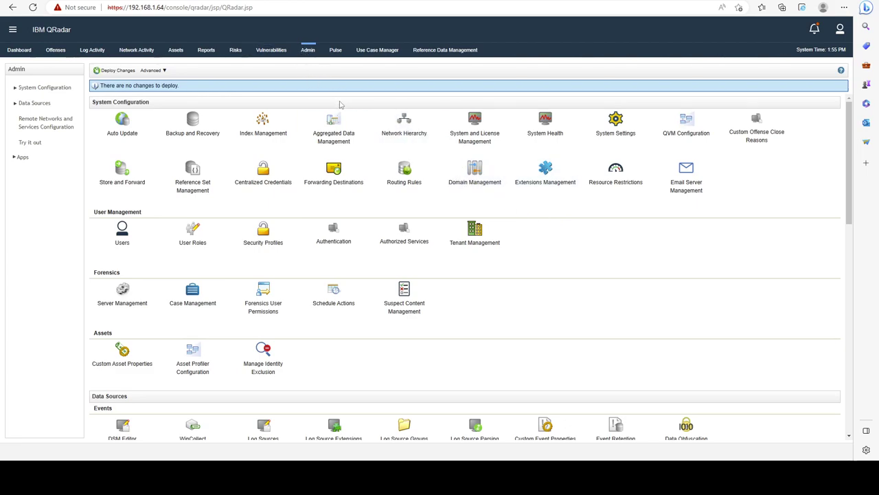
{"action": "left_click", "coordinate": [475, 145]}
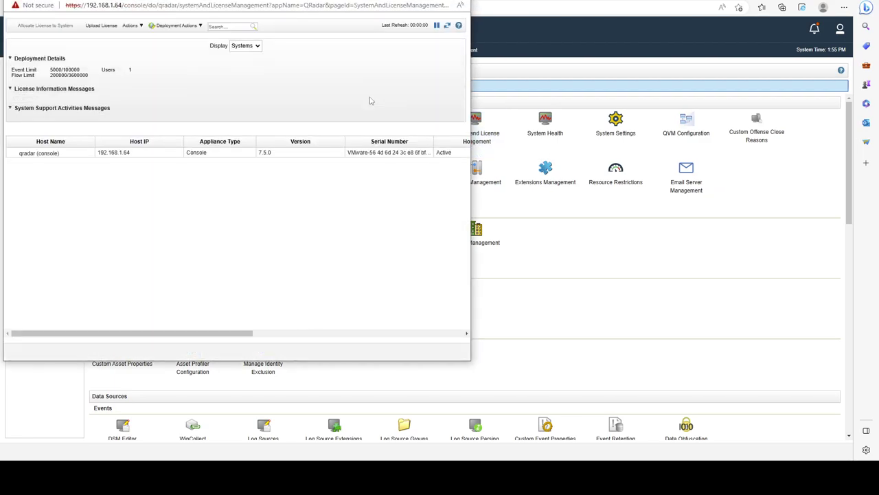
{"action": "left_click_drag", "start_coordinate": [242, 9], "coordinate": [457, 30]}
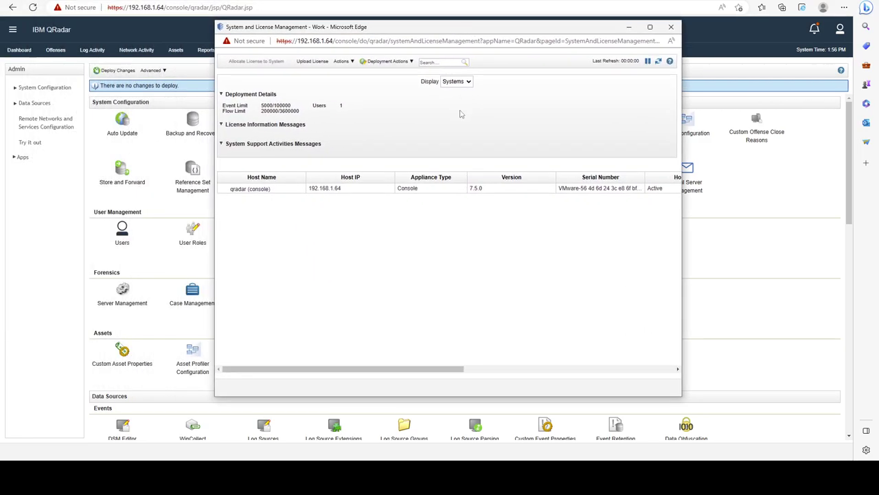
{"action": "left_click", "coordinate": [342, 61]}
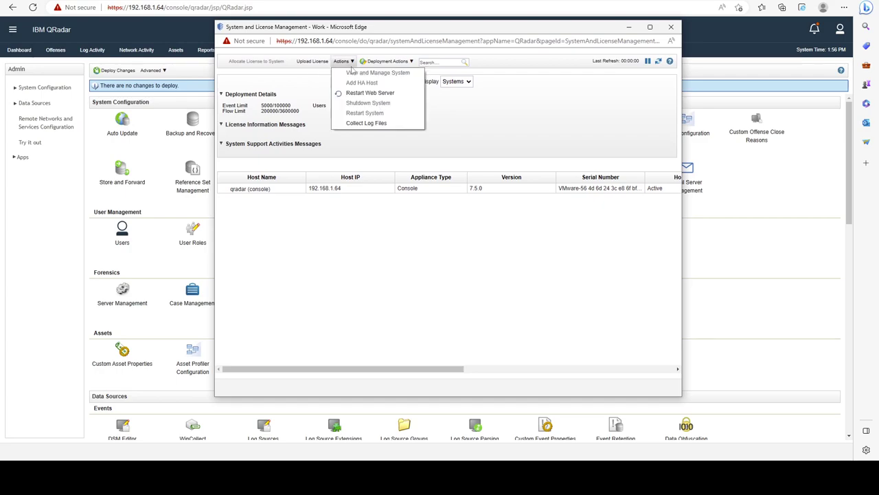
{"action": "left_click", "coordinate": [387, 62]}
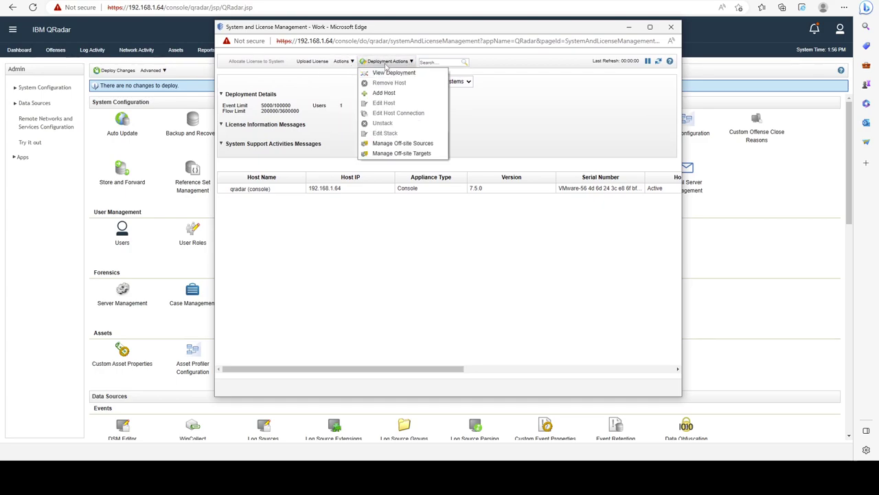
Step: Choose Add Host and enter host IP 192.168.1.65 with the root password entered twice
{"action": "left_click", "coordinate": [384, 93]}
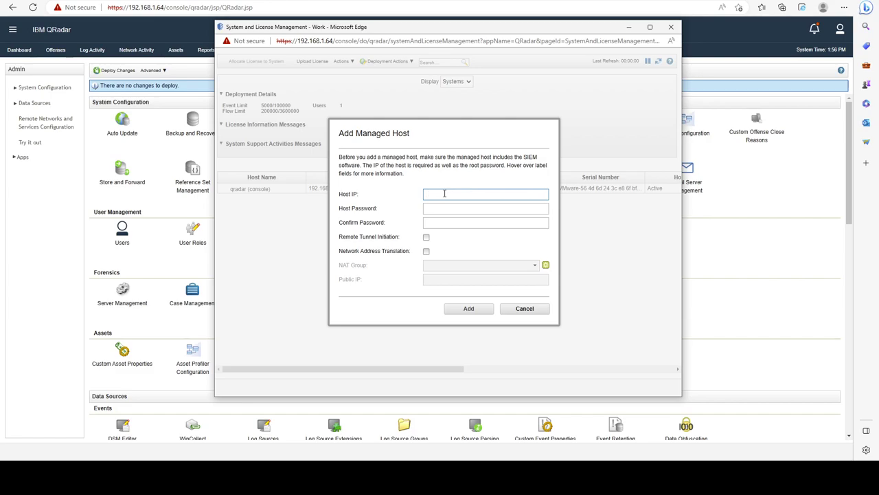
{"action": "type", "text": "192.168.1.65"}
{"action": "key", "text": "Tab"}
{"action": "type", "text": "•••"}
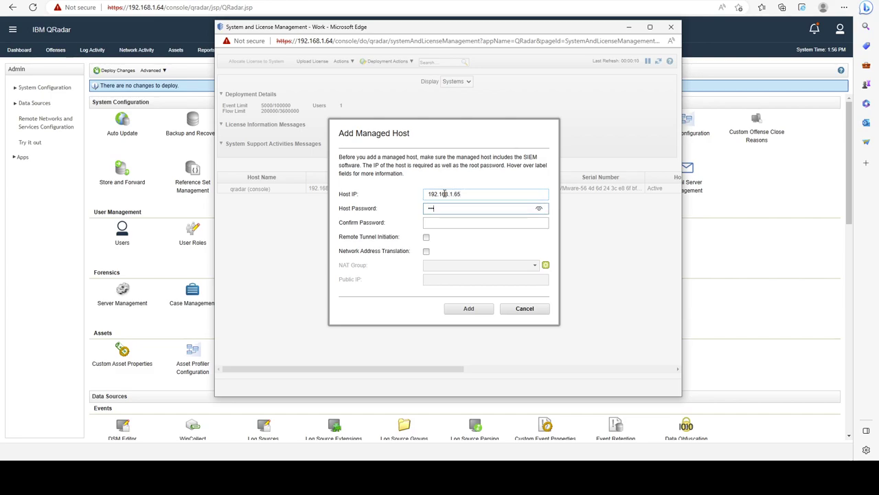
{"action": "type", "text": "•••"}
{"action": "key", "text": "Tab"}
{"action": "type", "text": "••••••"}
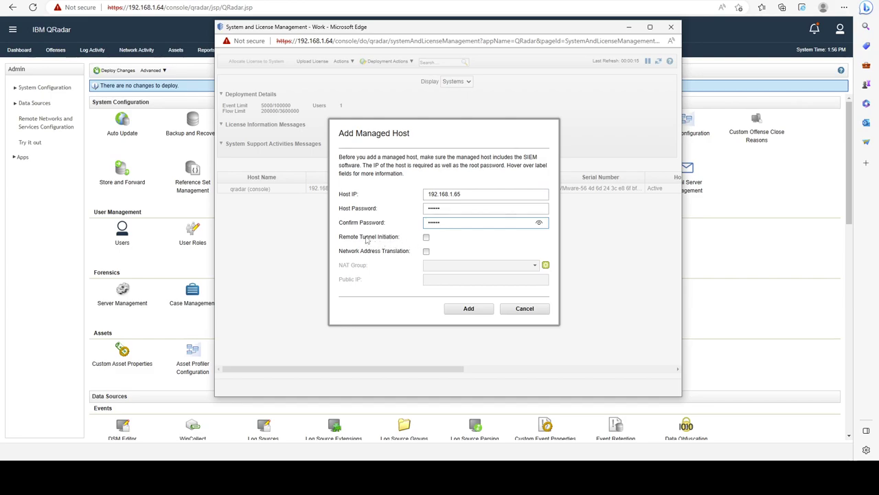
Step: Open the NAT Groups manager and close it without changes
{"action": "mouse_move", "coordinate": [347, 242]}
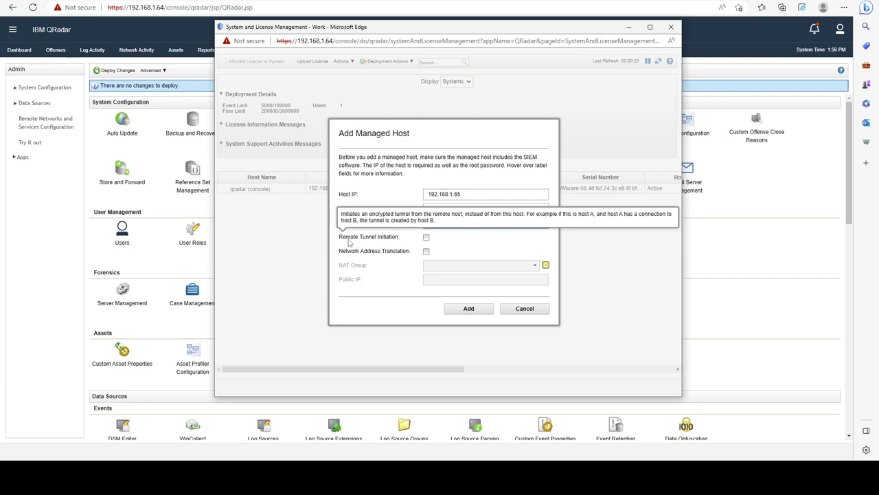
{"action": "mouse_move", "coordinate": [403, 255]}
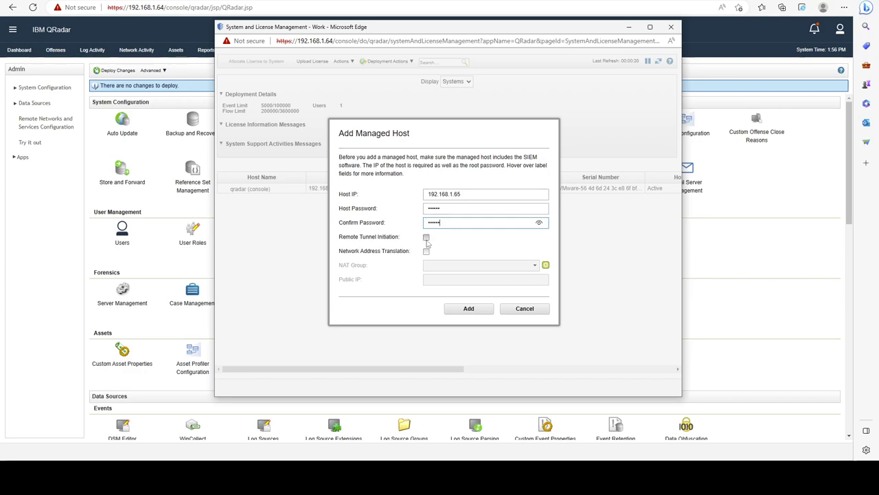
{"action": "mouse_move", "coordinate": [396, 240]}
{"action": "left_click", "coordinate": [546, 265]}
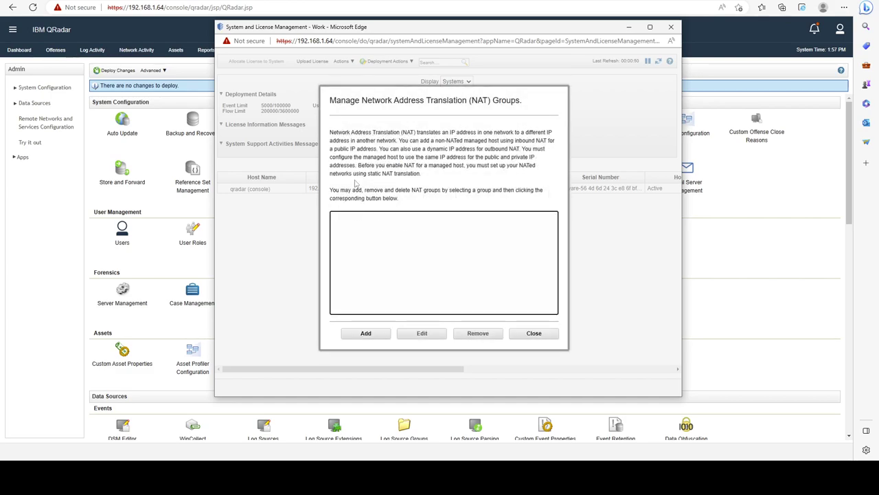
{"action": "left_click", "coordinate": [532, 334]}
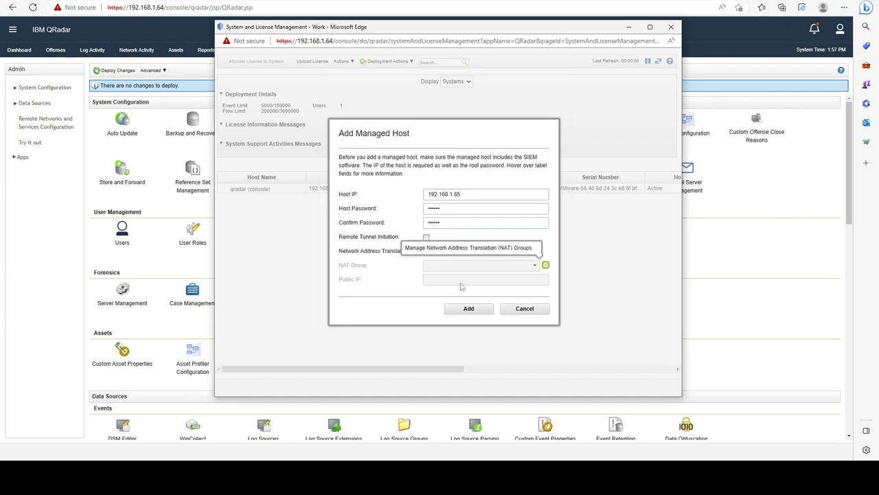
Step: Submit the new managed host and select the QRadarEP1 entry in the Systems list
{"action": "left_click", "coordinate": [469, 309]}
{"action": "left_click", "coordinate": [470, 308]}
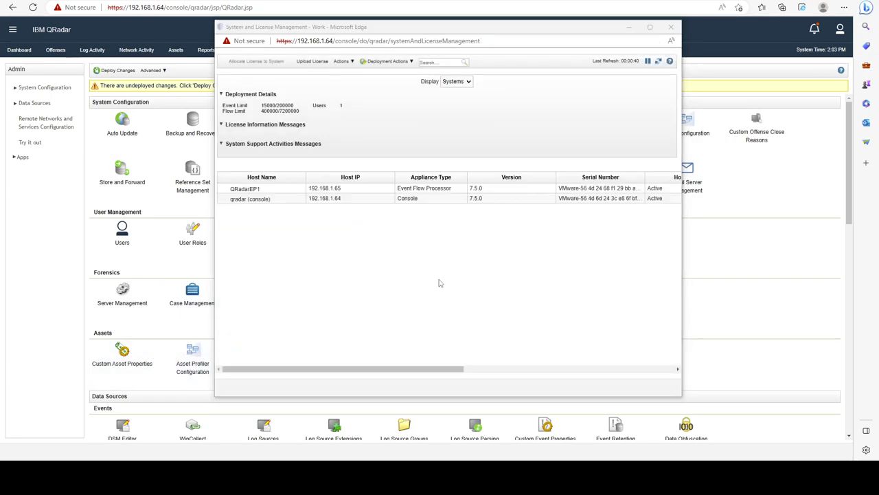
{"action": "left_click", "coordinate": [255, 190]}
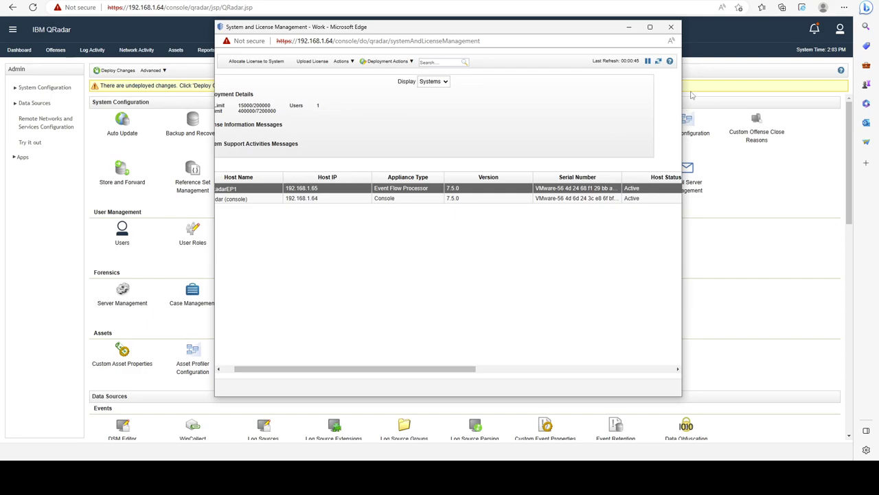
Step: Close System and License Management and briefly view the undeployed change details
{"action": "left_click", "coordinate": [672, 27]}
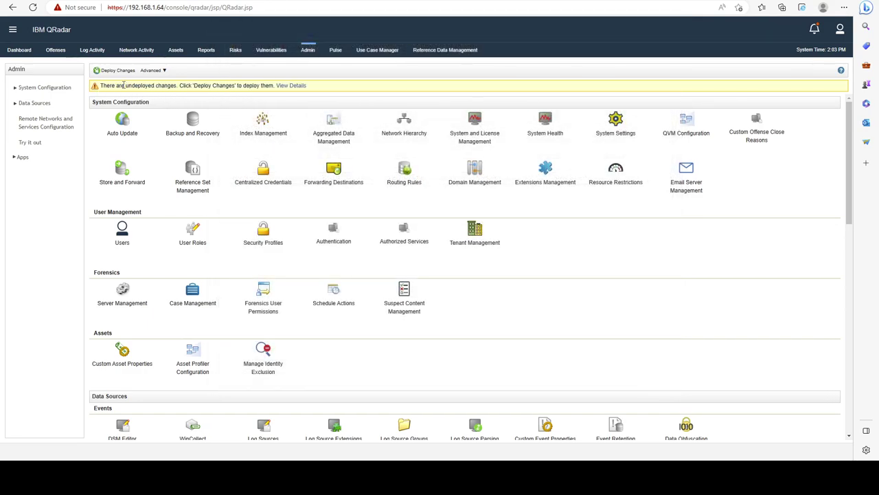
{"action": "left_click", "coordinate": [282, 87]}
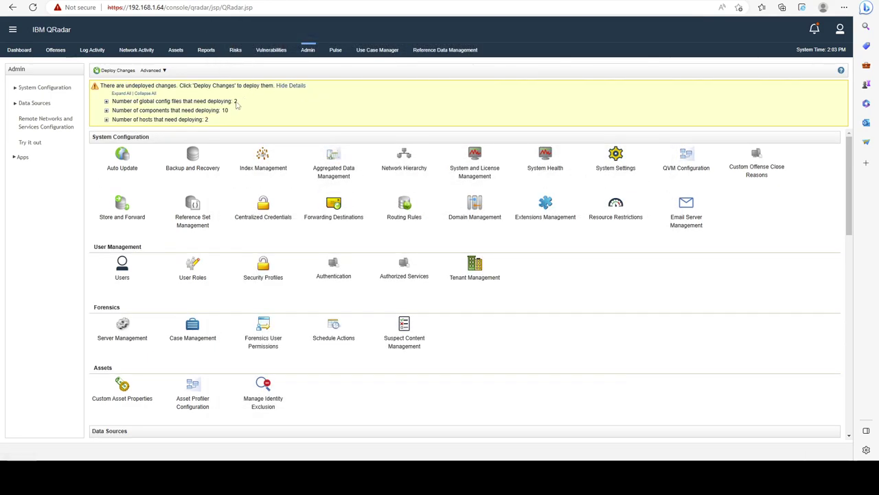
{"action": "left_click", "coordinate": [281, 87]}
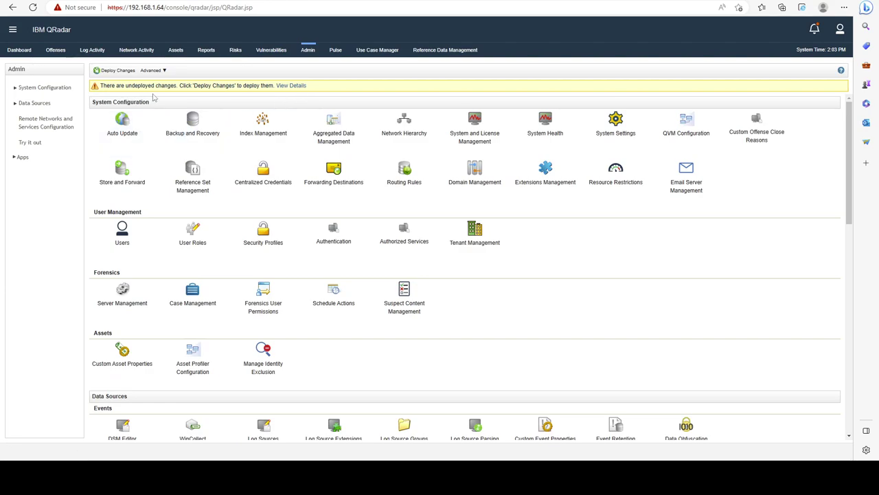
Step: Deploy the pending changes, accepting the service restart warning with Continue
{"action": "left_click", "coordinate": [114, 72]}
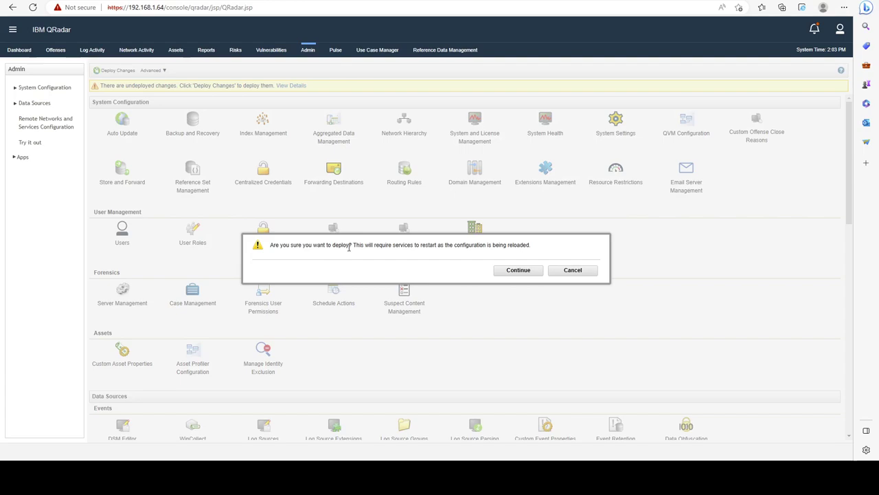
{"action": "left_click_drag", "start_coordinate": [348, 247], "coordinate": [437, 241]}
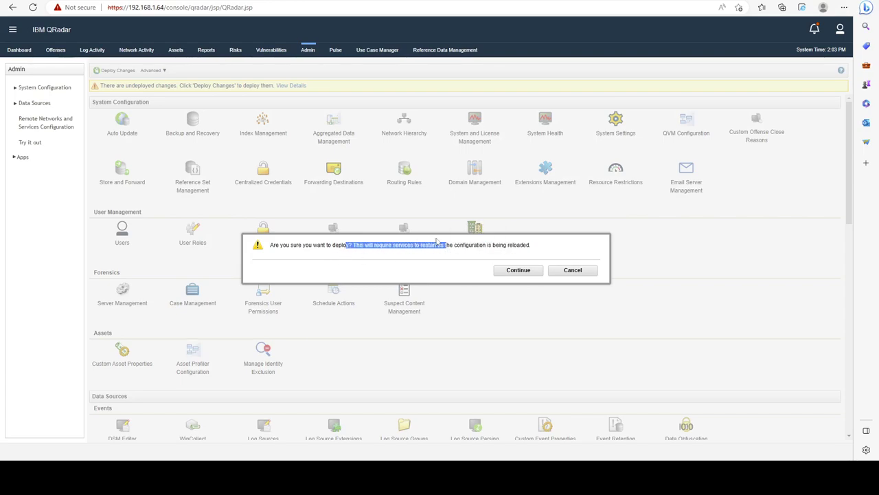
{"action": "left_click", "coordinate": [518, 270]}
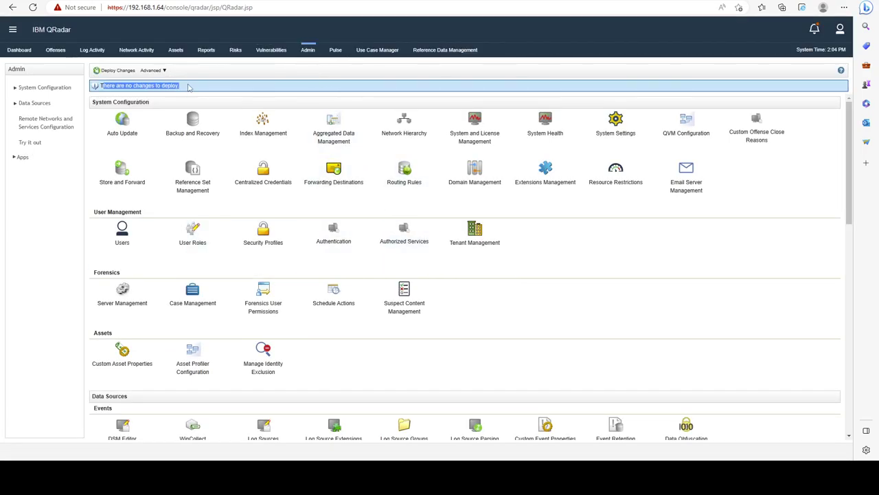
{"action": "left_click", "coordinate": [477, 122]}
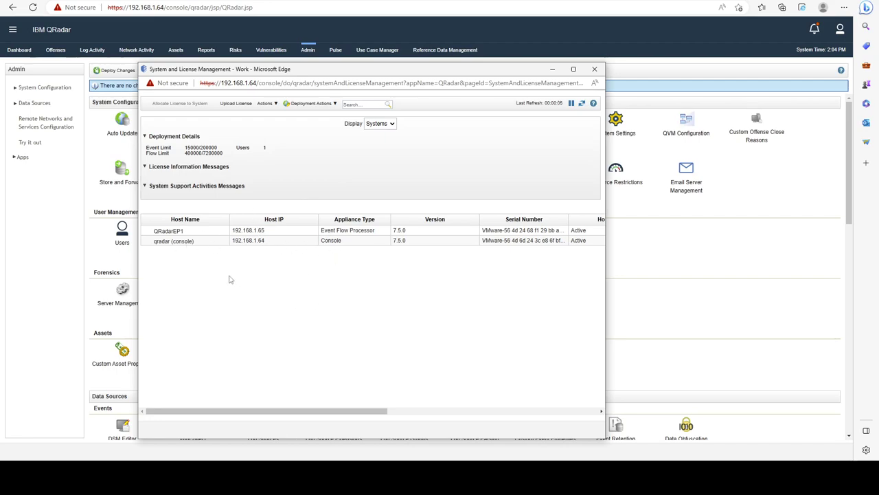
{"action": "left_click", "coordinate": [195, 232]}
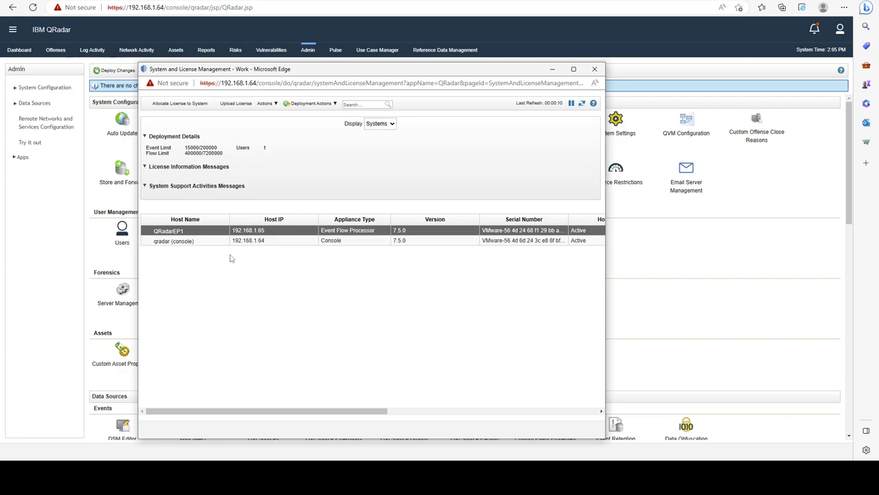
{"action": "left_click", "coordinate": [263, 241]}
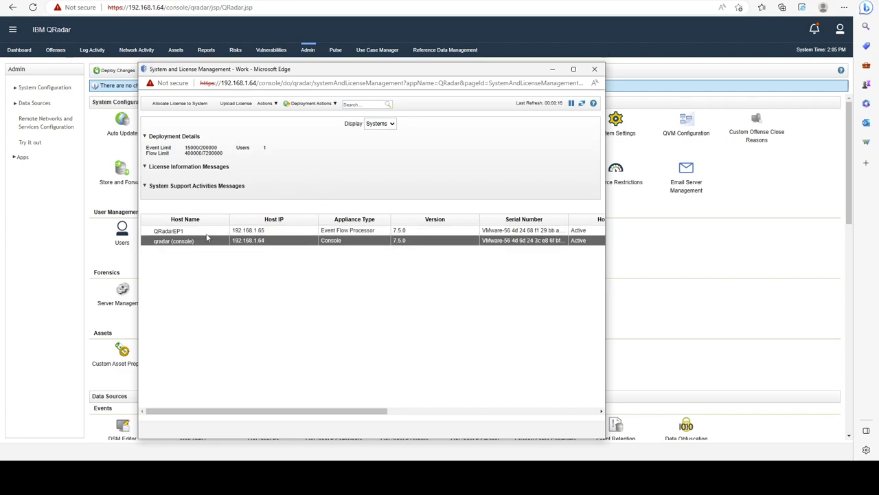
{"action": "left_click_drag", "start_coordinate": [184, 231], "coordinate": [154, 232]}
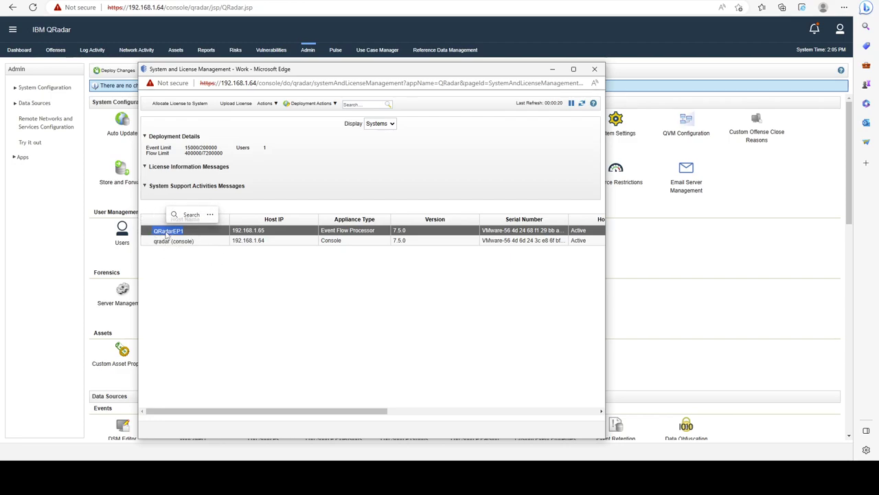
{"action": "left_click", "coordinate": [169, 233]}
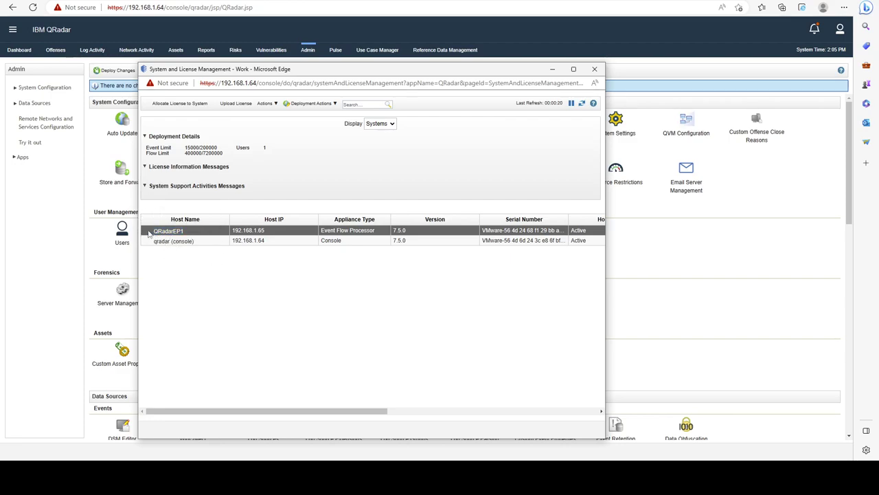
{"action": "left_click", "coordinate": [201, 244]}
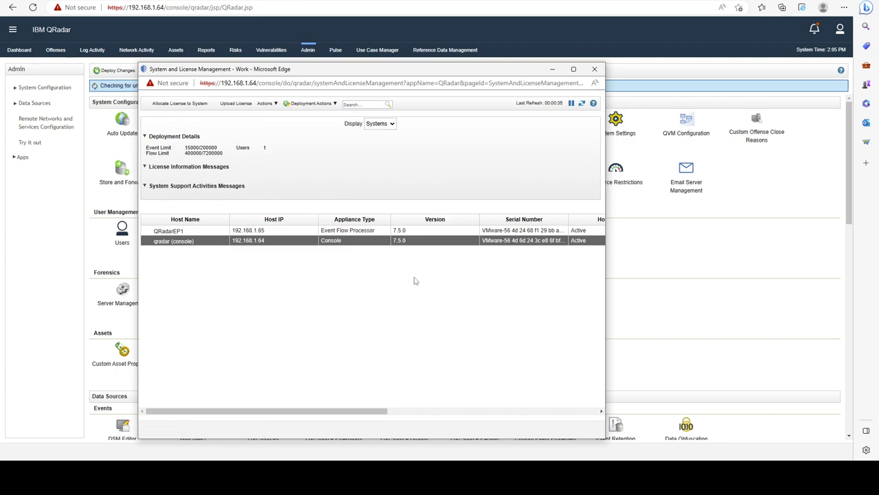
{"action": "left_click", "coordinate": [594, 69]}
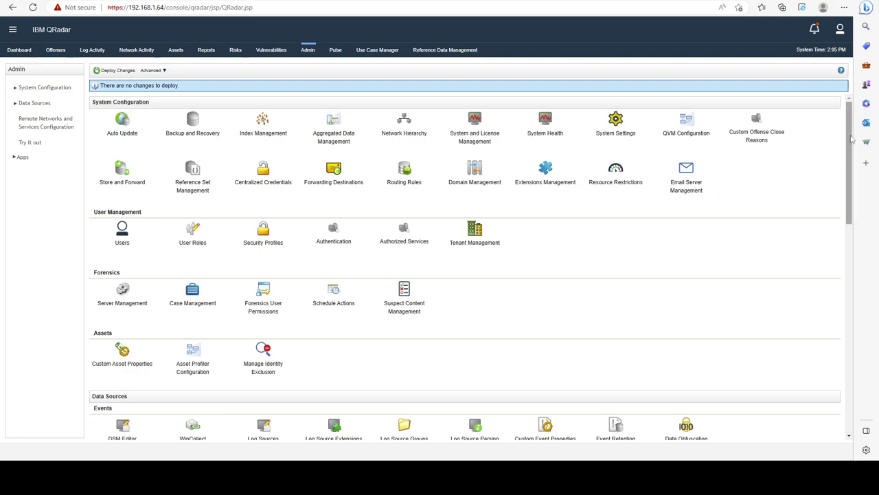
{"action": "scroll", "coordinate": [852, 146], "scroll_direction": "down", "scroll_amount": 1}
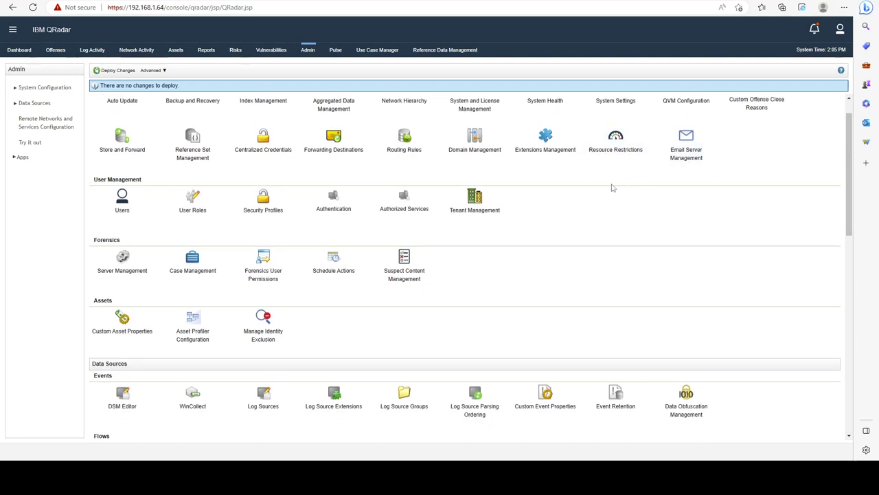
{"action": "scroll", "coordinate": [611, 185], "scroll_direction": "up", "scroll_amount": 1}
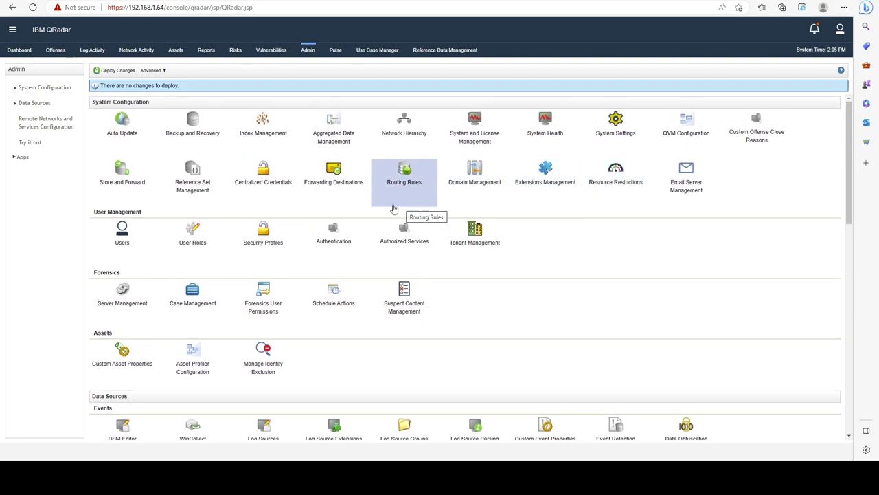